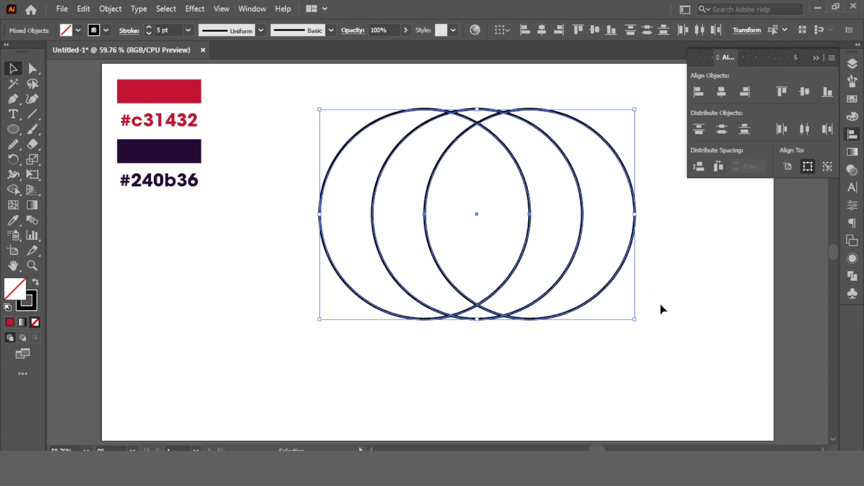
# Move the middle circle straight down by about one radius so the three circles overlap in a triangular arrangement
pyautogui.moveTo(565, 162); pyautogui.dragTo(567, 268)
pyautogui.hotkey('ctrl', 'a')
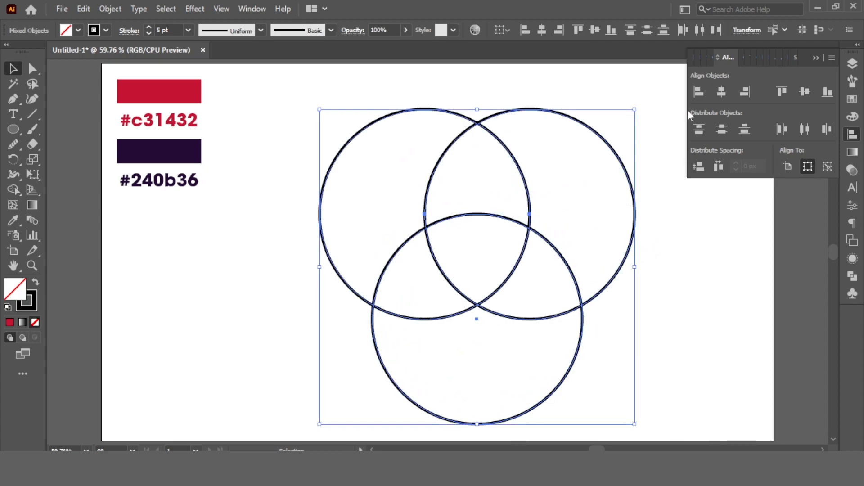
pyautogui.click(588, 77)
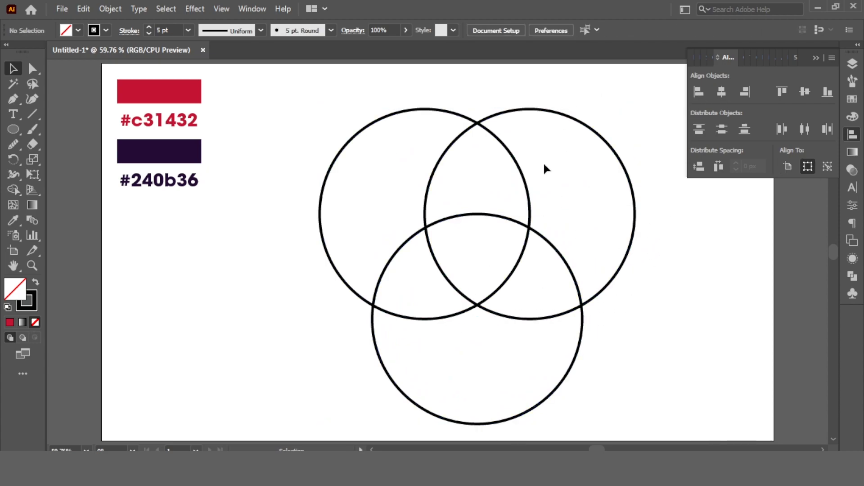
# Draw a slightly smaller fourth circle from the centre of the area where all three circles overlap
pyautogui.moveTo(14, 129); pyautogui.dragTo(57, 159)
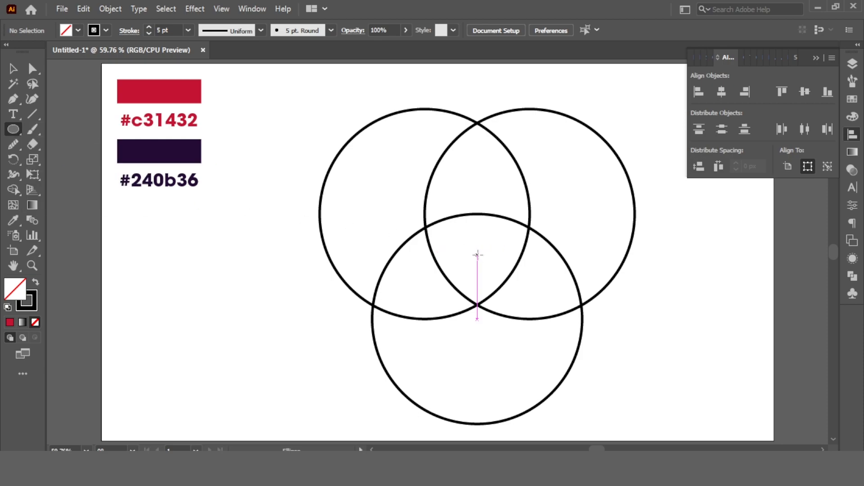
pyautogui.moveTo(477, 253); pyautogui.dragTo(505, 351)
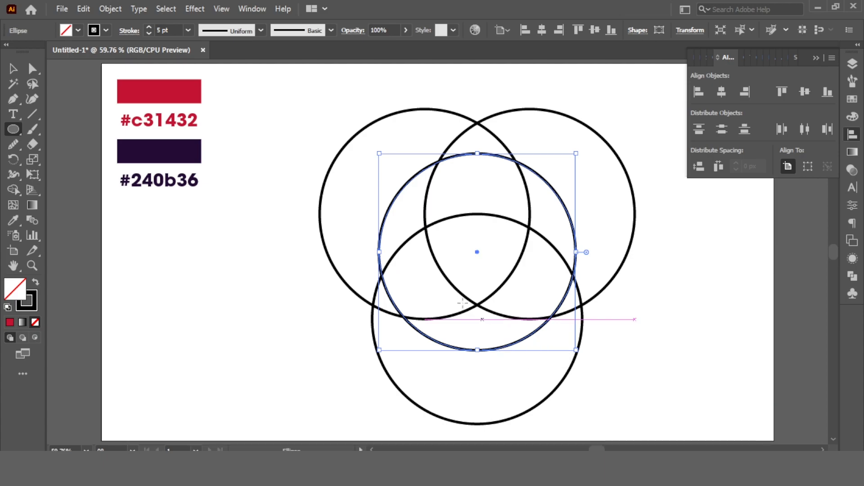
pyautogui.click(12, 68)
pyautogui.click(515, 99)
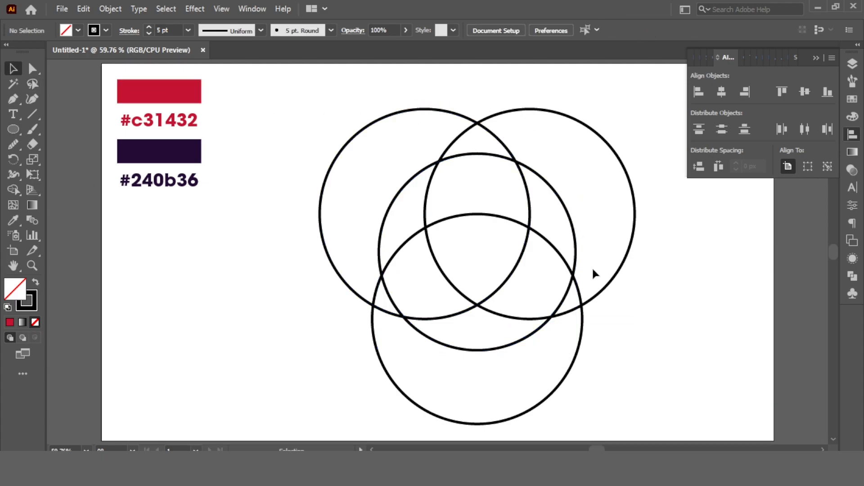
# Merge the regions inside the central circle into three black interlocking curved segments with Shape Builder, leaving the centre shape empty
pyautogui.moveTo(628, 108); pyautogui.dragTo(514, 343)
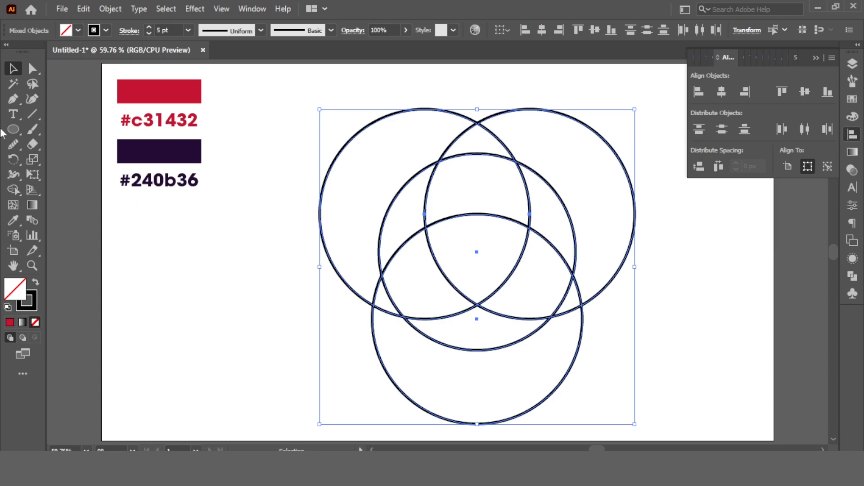
pyautogui.click(12, 191)
pyautogui.rightClick(10, 191)
pyautogui.click(54, 190)
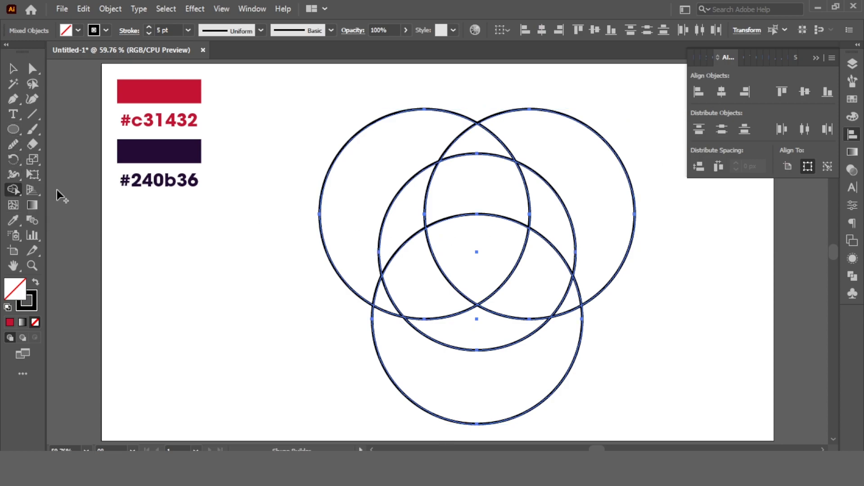
pyautogui.click(78, 30)
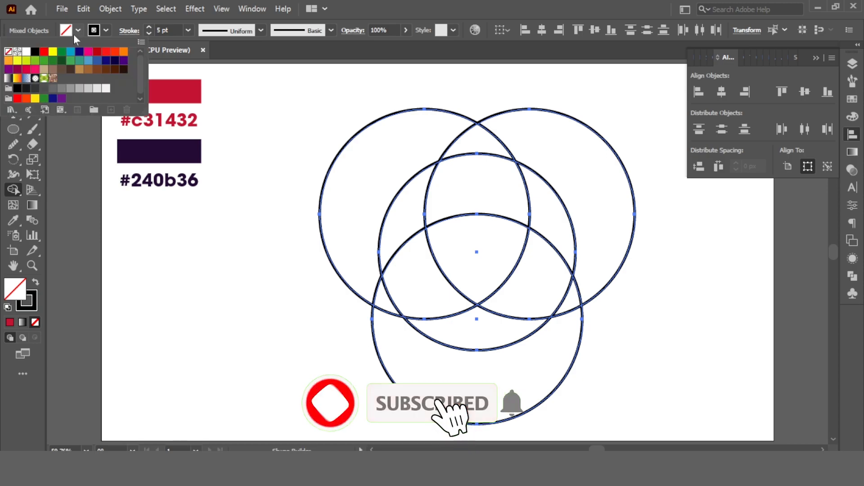
pyautogui.click(36, 52)
pyautogui.moveTo(454, 194); pyautogui.dragTo(417, 206)
pyautogui.moveTo(417, 288); pyautogui.dragTo(482, 328)
pyautogui.moveTo(552, 217)
pyautogui.mouseDown()
pyautogui.moveTo(548, 273)
pyautogui.moveTo(546, 265)
pyautogui.mouseUp()
pyautogui.press('v')
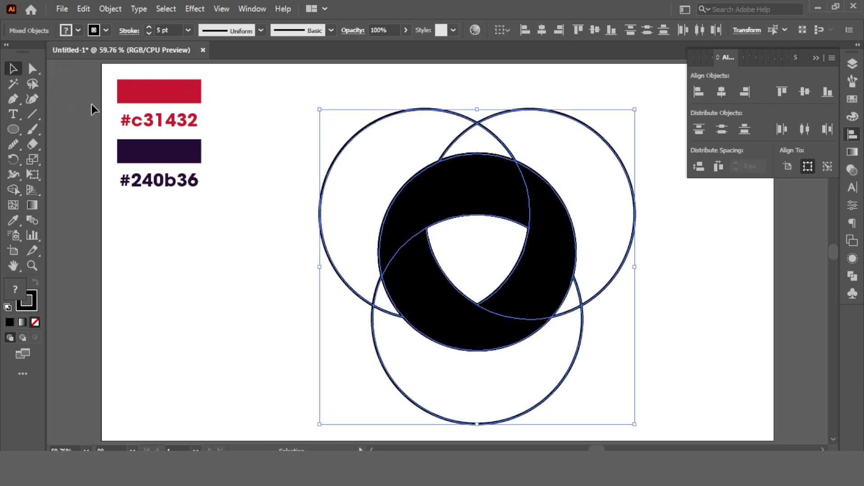
pyautogui.click(290, 121)
# Select the three black curved segments and cut them from the artwork
pyautogui.click(34, 69)
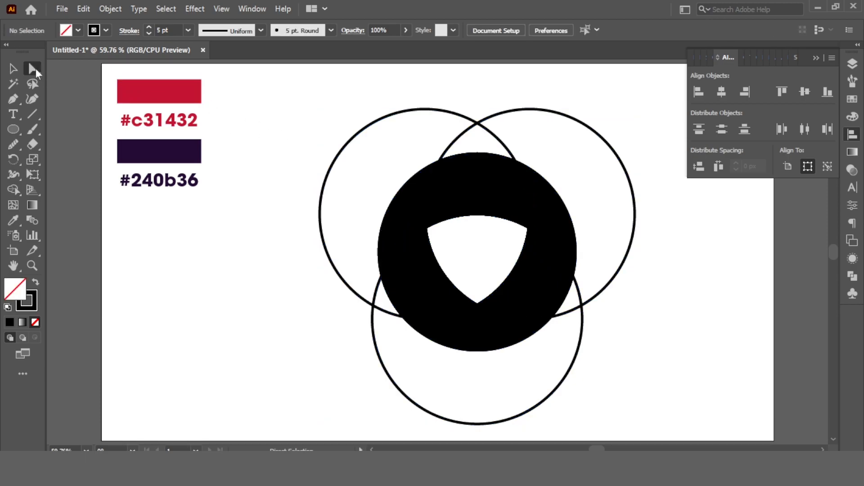
pyautogui.click(93, 70)
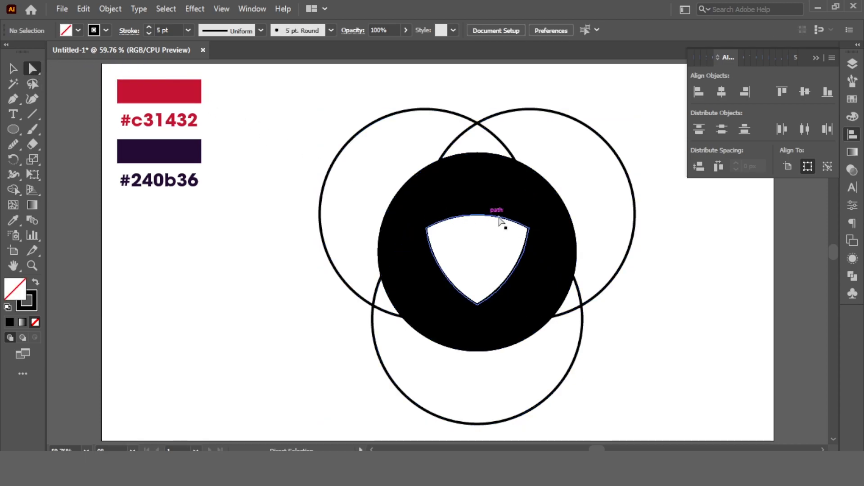
pyautogui.keyDown('shift'); pyautogui.click(464, 186); pyautogui.keyUp('shift')
pyautogui.keyDown('shift'); pyautogui.click(549, 252); pyautogui.keyUp('shift')
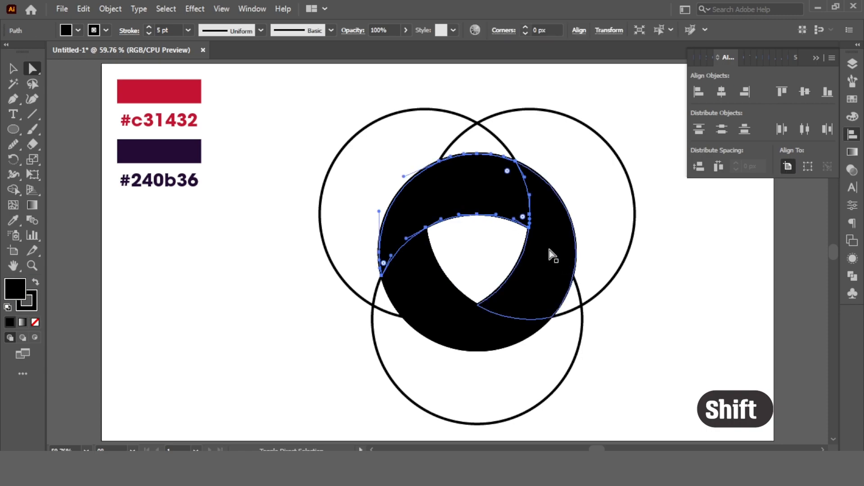
pyautogui.keyDown('shift'); pyautogui.click(439, 304); pyautogui.keyUp('shift')
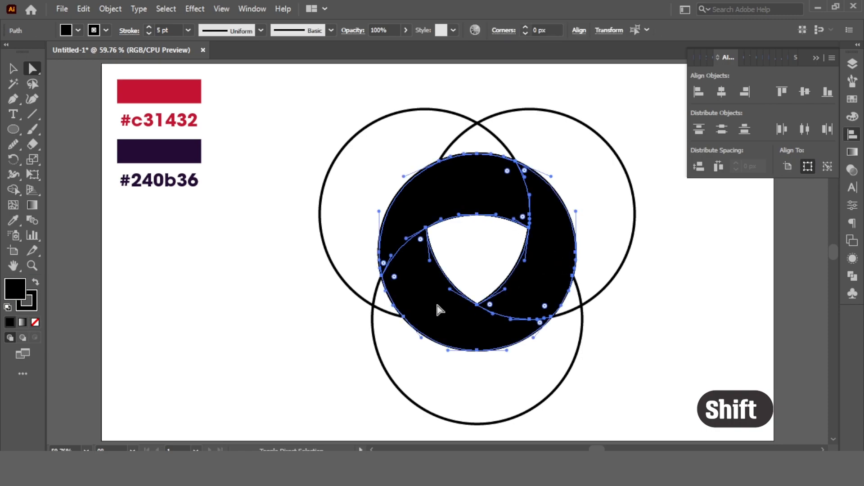
pyautogui.press('ctrl')
pyautogui.hotkey('ctrl', 'x')
# Delete all leftover circle outlines and paste the three black segments back in front at their original position
pyautogui.press('Delete')
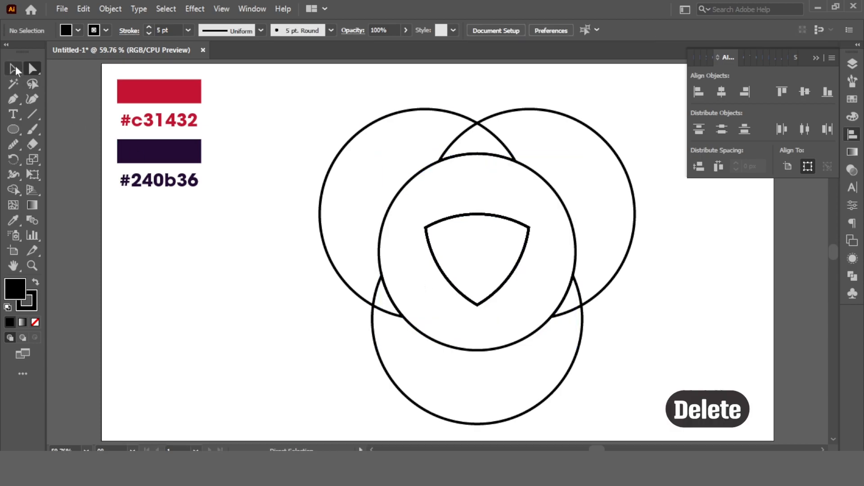
pyautogui.moveTo(271, 94); pyautogui.dragTo(660, 379)
pyautogui.press('Delete')
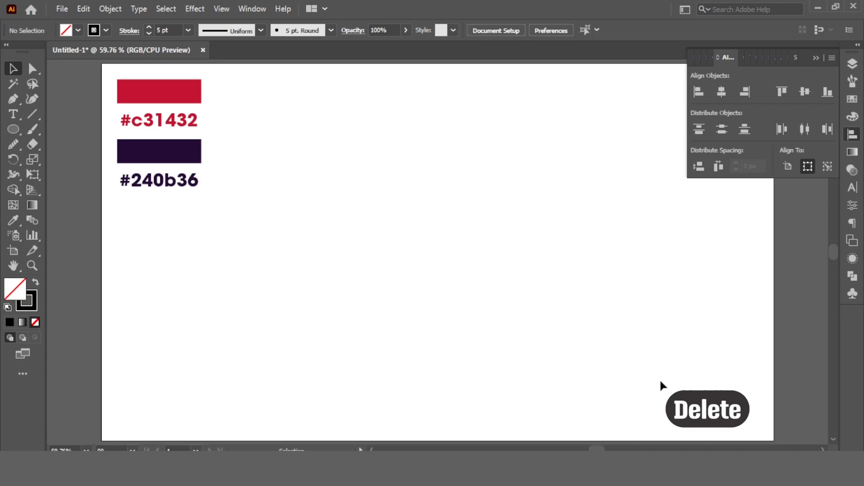
pyautogui.hotkey('ctrl', 'f')
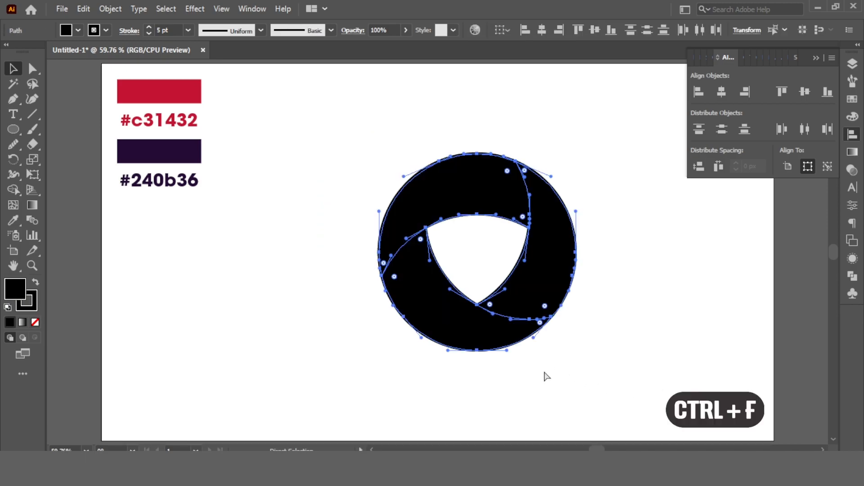
pyautogui.click(628, 214)
# Set the stroke of all three black segments to None
pyautogui.moveTo(595, 125); pyautogui.dragTo(372, 398)
pyautogui.click(107, 30)
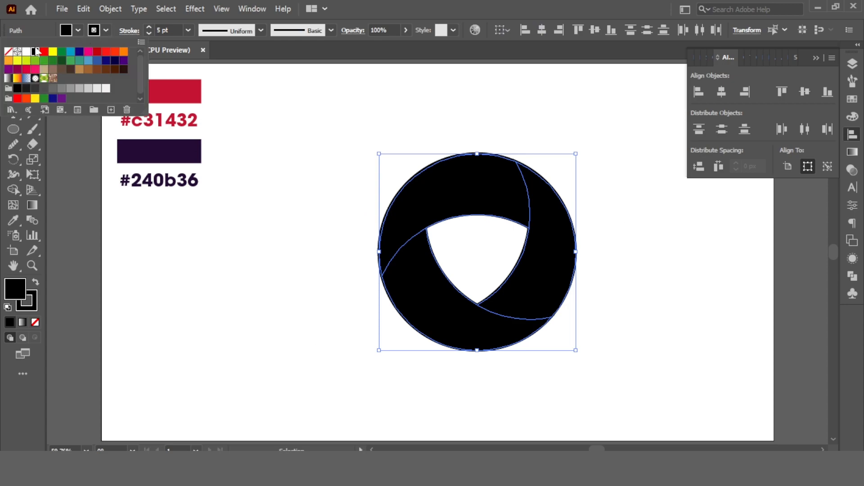
pyautogui.click(9, 52)
pyautogui.click(360, 131)
pyautogui.click(360, 131)
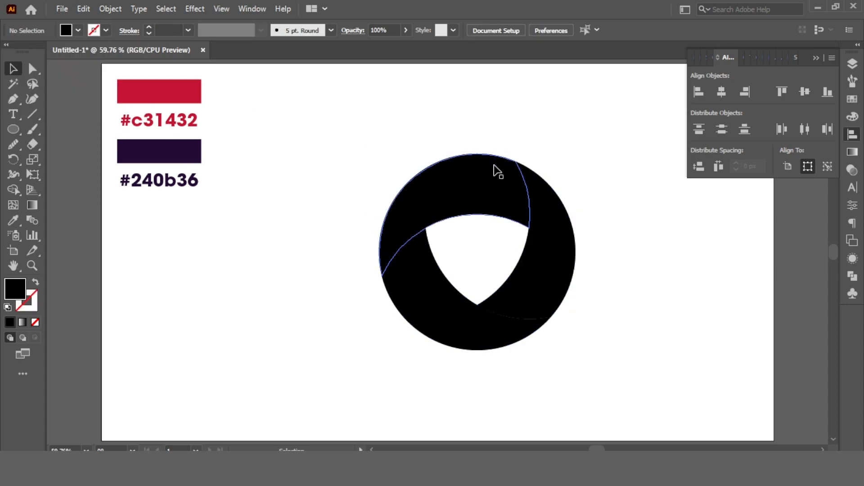
# Duplicate the red rectangle below the #240b36 label and fill the copy with a white-to-black linear gradient
pyautogui.click(186, 92)
pyautogui.moveTo(187, 92); pyautogui.dragTo(188, 216)
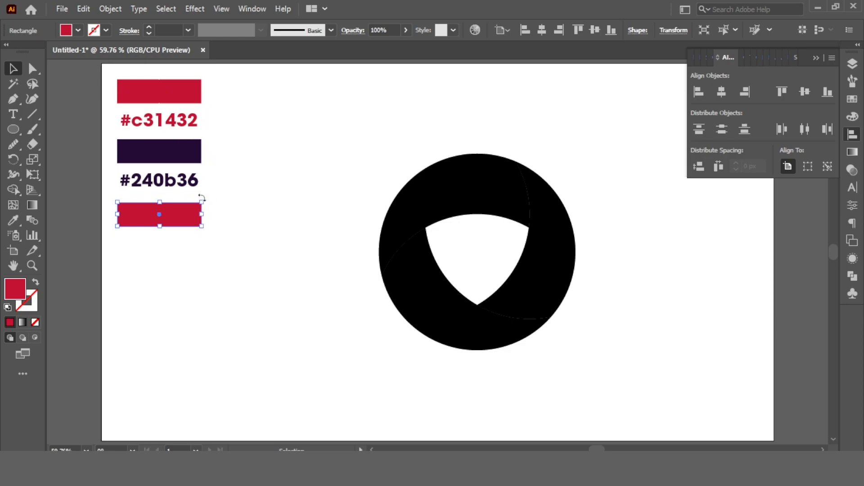
pyautogui.click(855, 155)
pyautogui.click(711, 83)
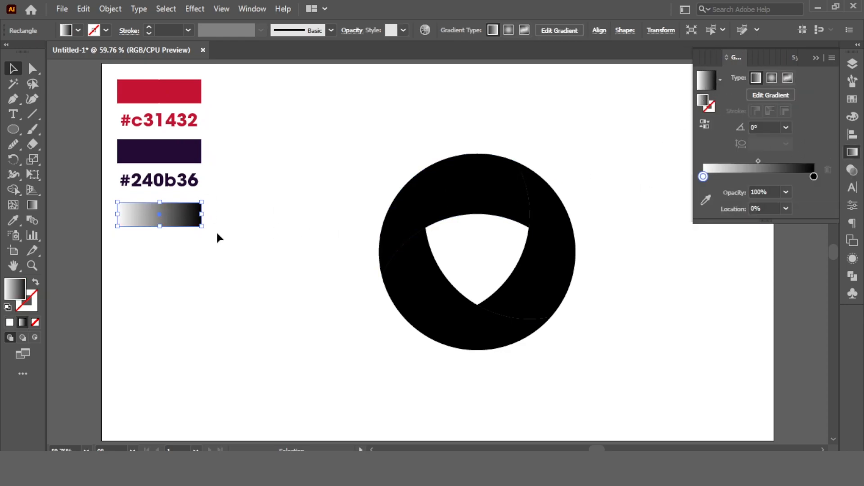
pyautogui.click(263, 208)
pyautogui.click(154, 210)
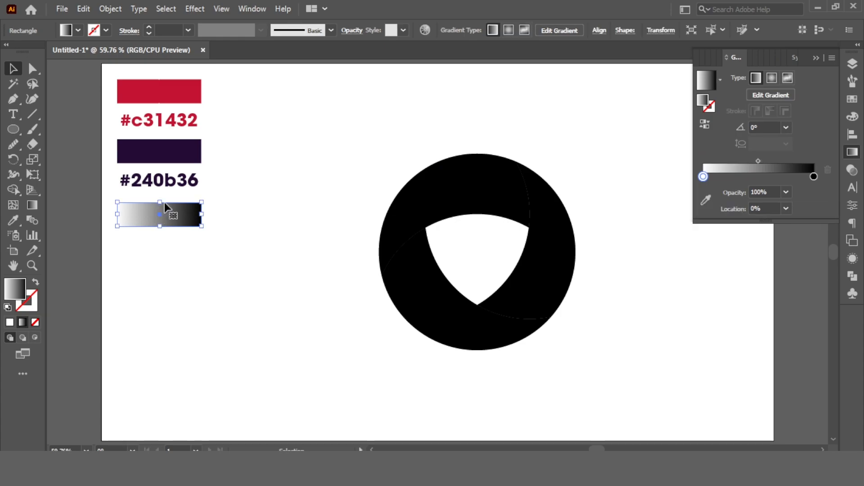
# Set the white stop of the rectangle's gradient to RGB colour #c31432, copied from the red text label
pyautogui.click(178, 121)
pyautogui.hotkey('ctrl', 'c')
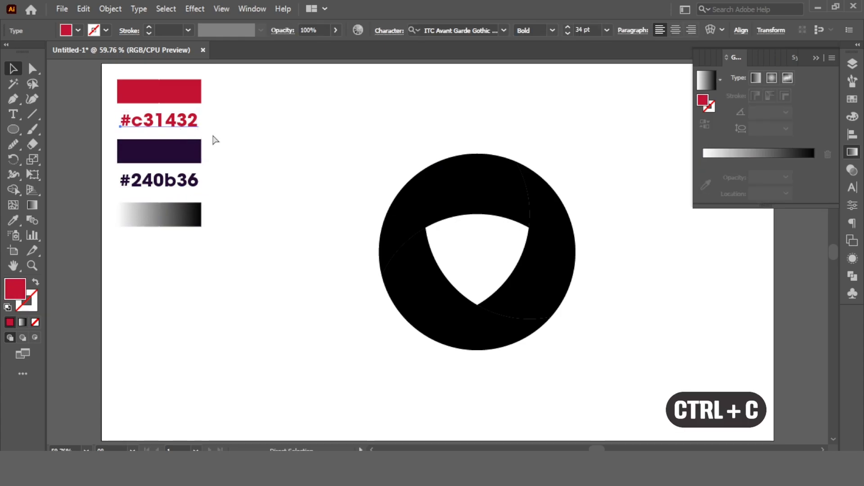
pyautogui.keyDown('shift'); pyautogui.click(167, 221); pyautogui.keyUp('shift')
pyautogui.click(167, 221)
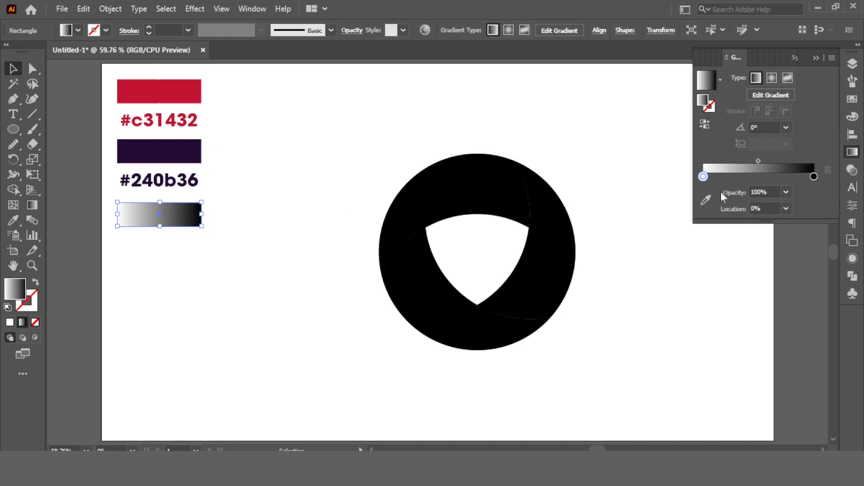
pyautogui.doubleClick(703, 176)
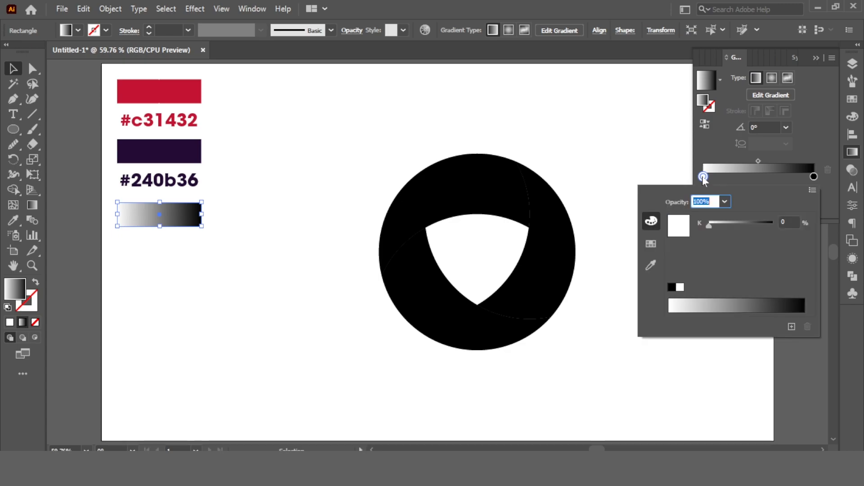
pyautogui.click(812, 190)
pyautogui.click(739, 206)
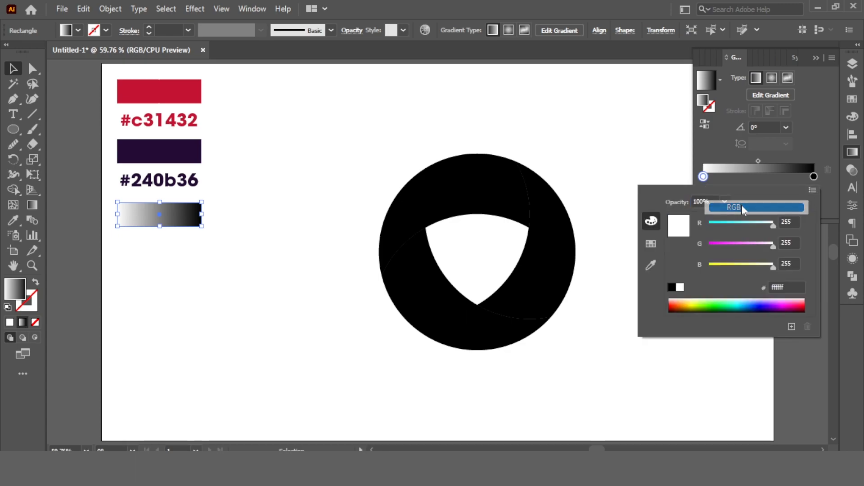
pyautogui.hotkey('ctrl', 'v')
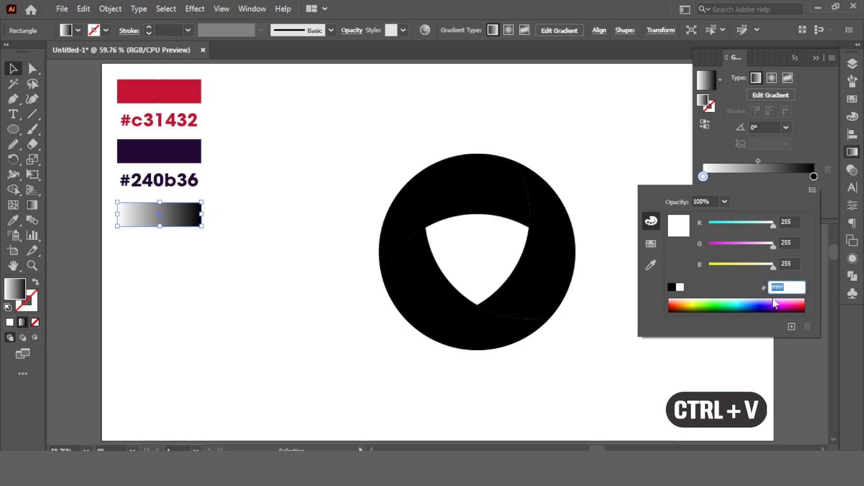
pyautogui.hotkey('ctrl', 'v')
pyautogui.press('Return')
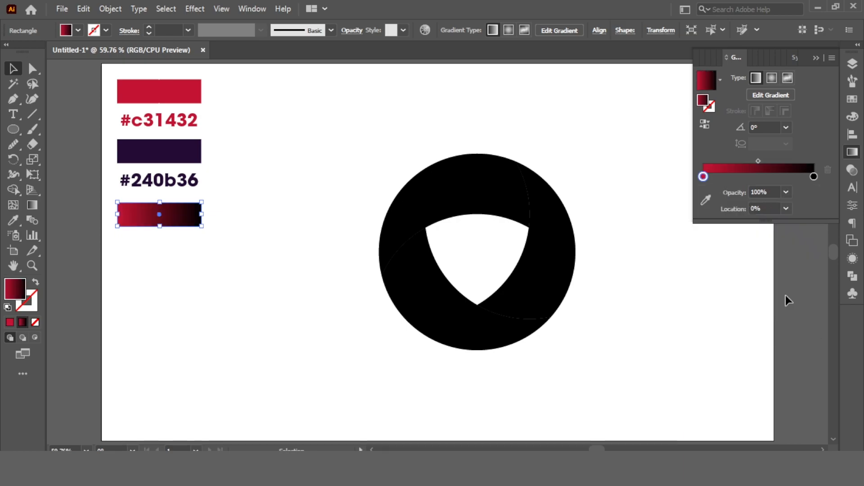
# Set the black stop of the rectangle's gradient to RGB colour #240b36, copied from the purple text label
pyautogui.click(185, 181)
pyautogui.hotkey('ctrl', 'c')
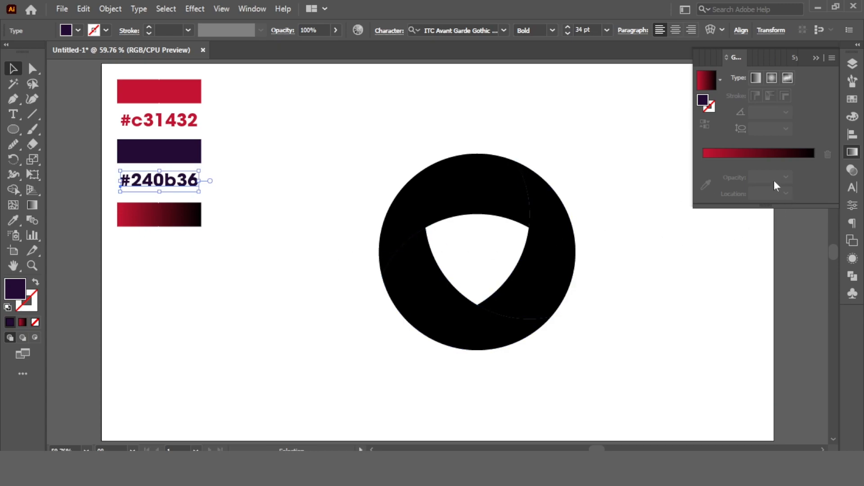
pyautogui.click(183, 221)
pyautogui.click(814, 176)
pyautogui.doubleClick(814, 176)
pyautogui.click(814, 190)
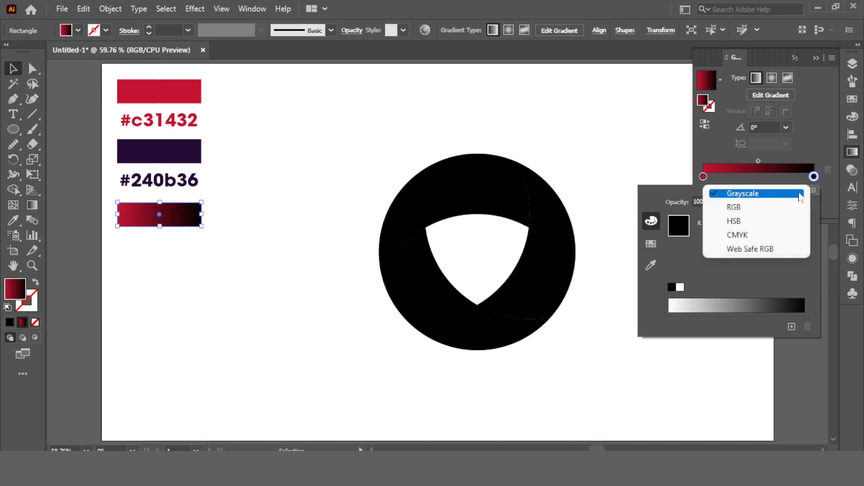
pyautogui.click(742, 207)
pyautogui.click(788, 288)
pyautogui.hotkey('ctrl', 'v')
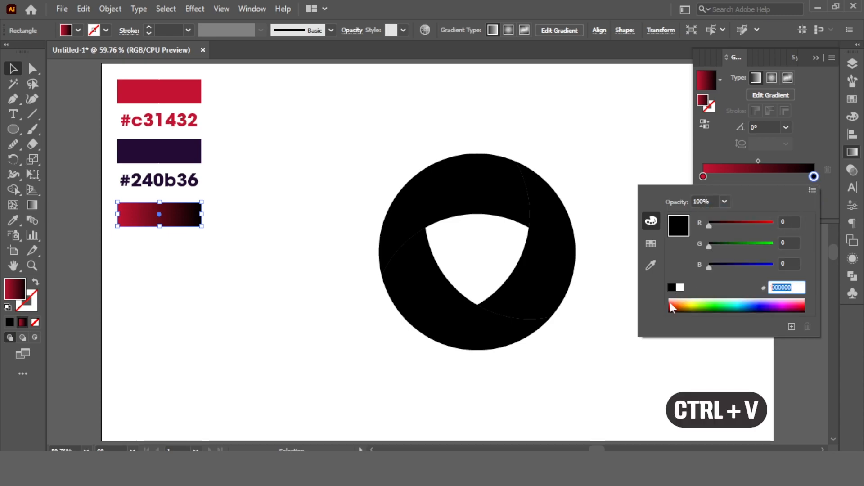
pyautogui.press('Return')
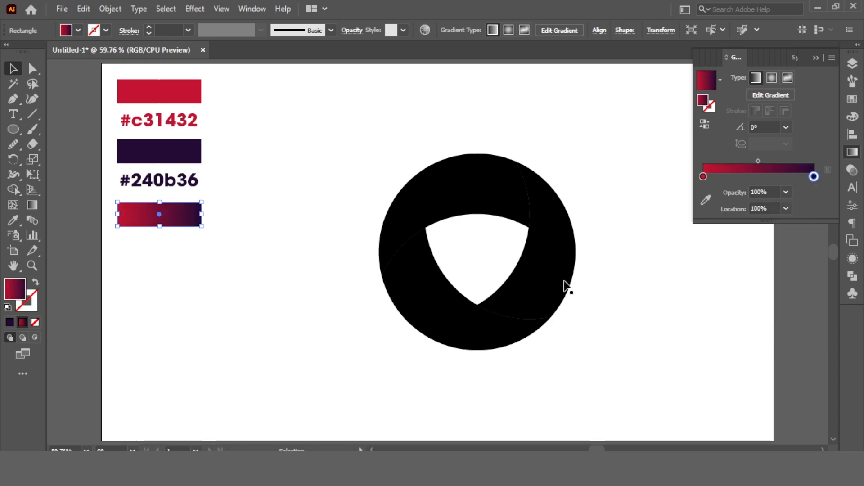
pyautogui.click(258, 200)
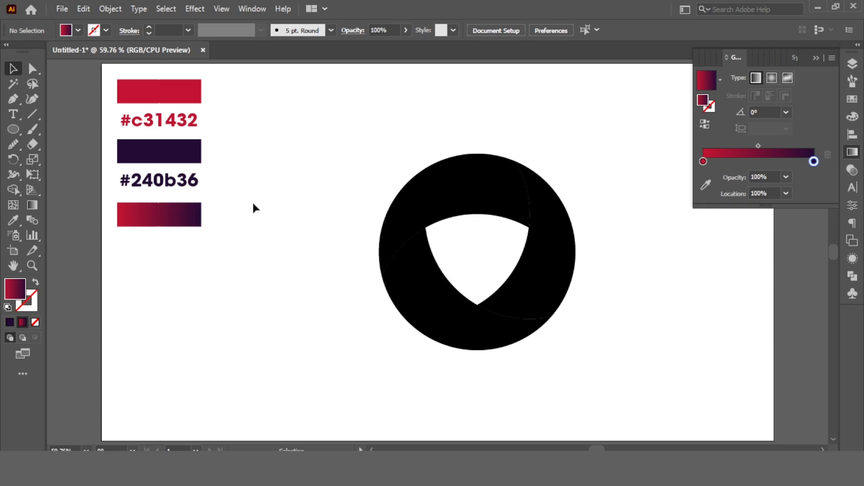
# Resample the red stop of the gradient rectangle from the solid #c31432 rectangle with the gradient colour picker
pyautogui.click(185, 223)
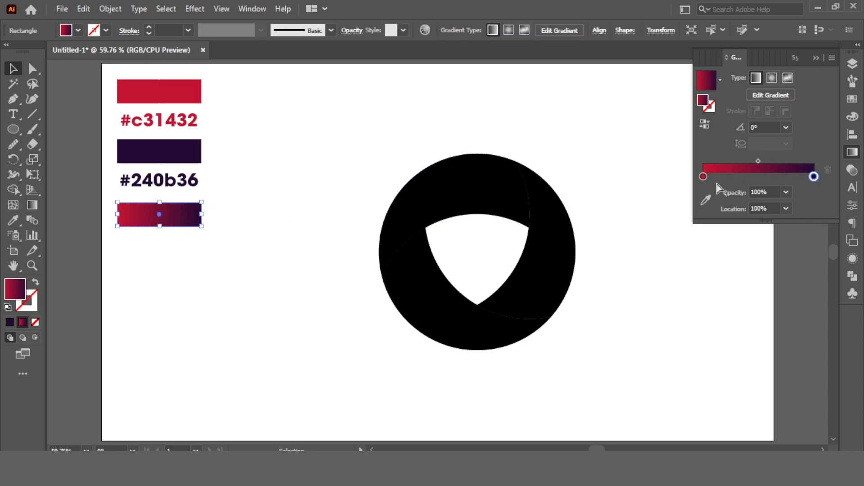
pyautogui.doubleClick(704, 177)
pyautogui.click(702, 177)
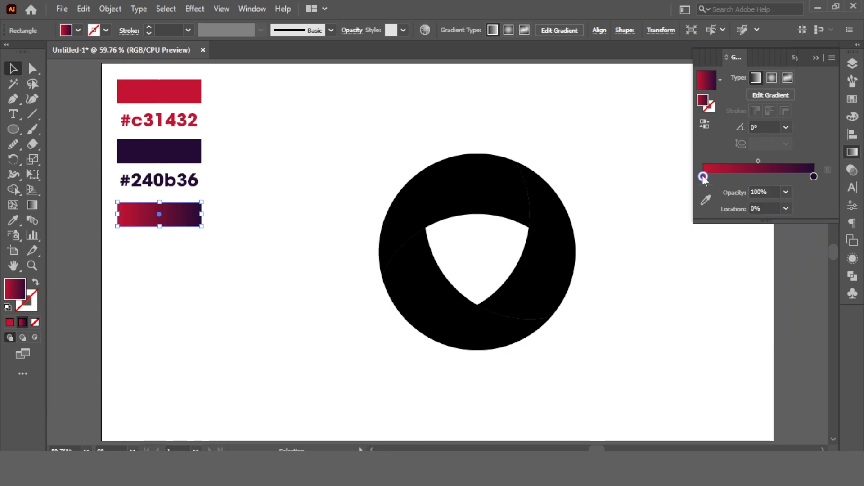
pyautogui.click(707, 198)
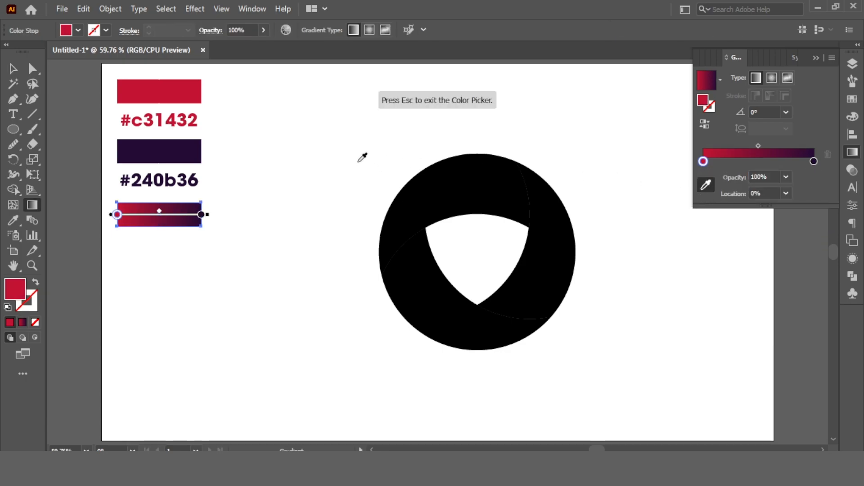
pyautogui.click(345, 157)
pyautogui.click(169, 89)
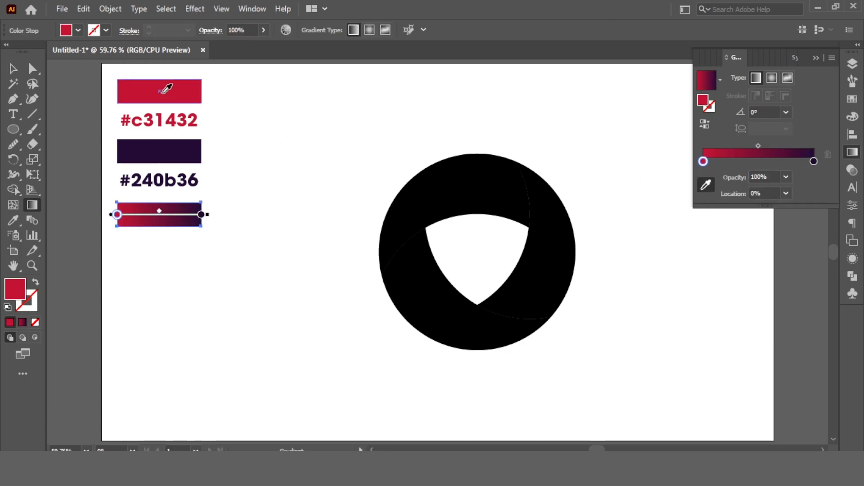
# Resample the dark stop of the gradient rectangle from the solid #240b36 rectangle with the gradient colour picker
pyautogui.click(814, 162)
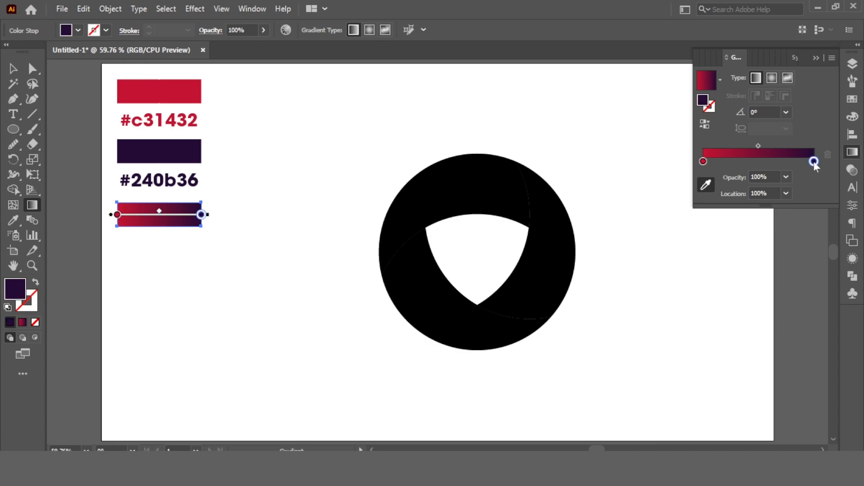
pyautogui.click(707, 185)
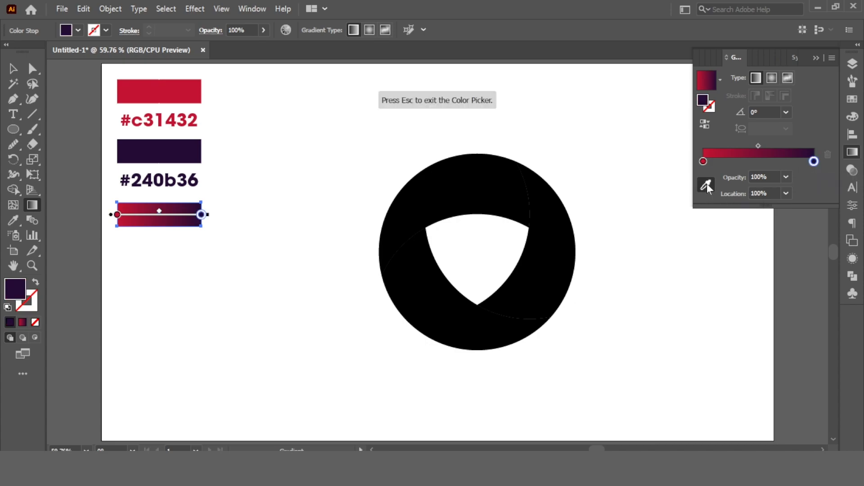
pyautogui.click(289, 147)
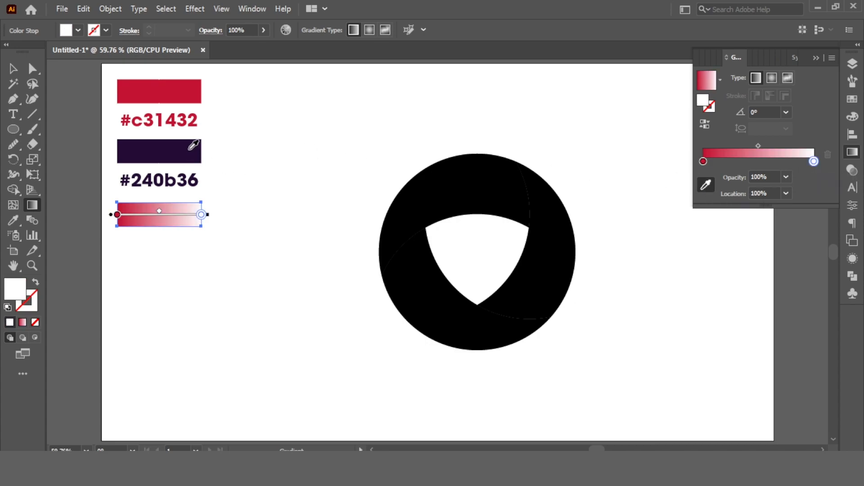
pyautogui.click(193, 144)
pyautogui.click(12, 68)
pyautogui.click(277, 118)
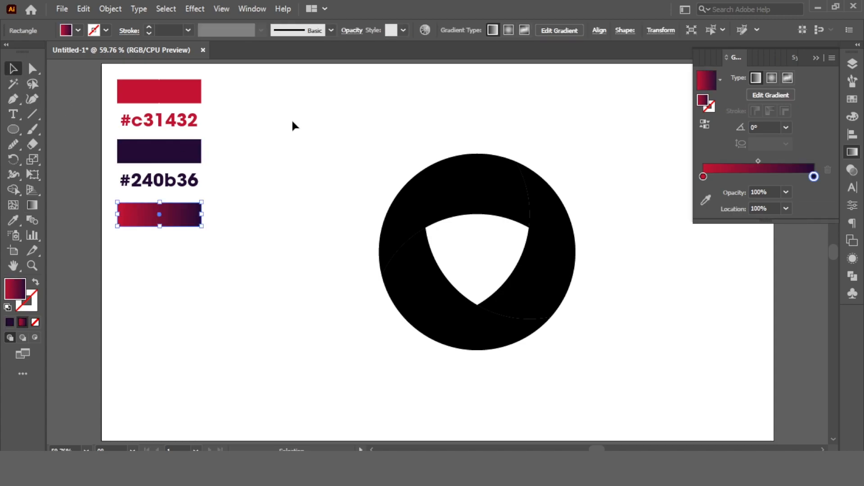
# Fill the upper segment of the ring with the red-to-purple gradient sampled from the gradient rectangle
pyautogui.click(479, 193)
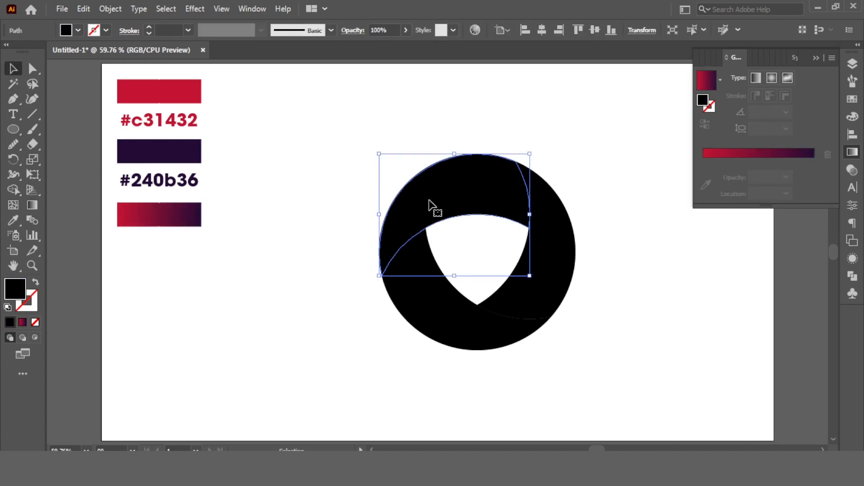
pyautogui.click(15, 220)
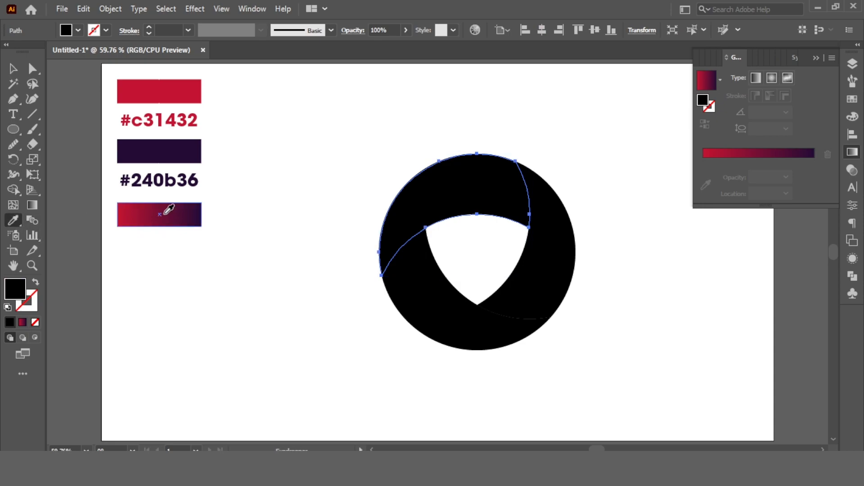
pyautogui.click(163, 214)
pyautogui.click(12, 70)
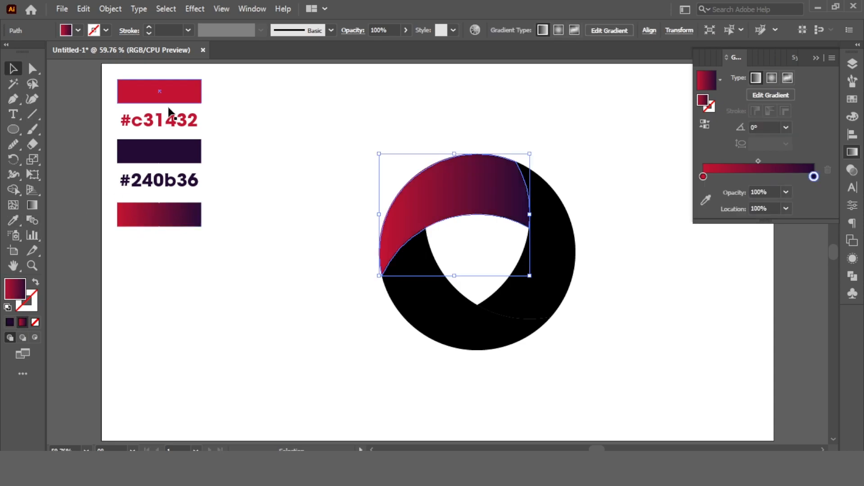
# Redirect the upper segment's gradient from its lower-left tip to its inner right corner, at about 18°
pyautogui.click(32, 204)
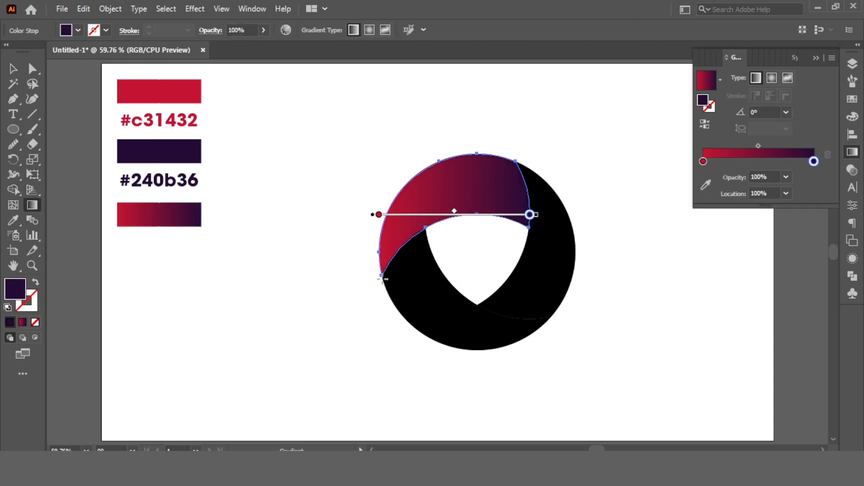
pyautogui.moveTo(380, 275)
pyautogui.mouseDown()
pyautogui.moveTo(444, 215)
pyautogui.moveTo(530, 226)
pyautogui.moveTo(523, 229)
pyautogui.mouseUp()
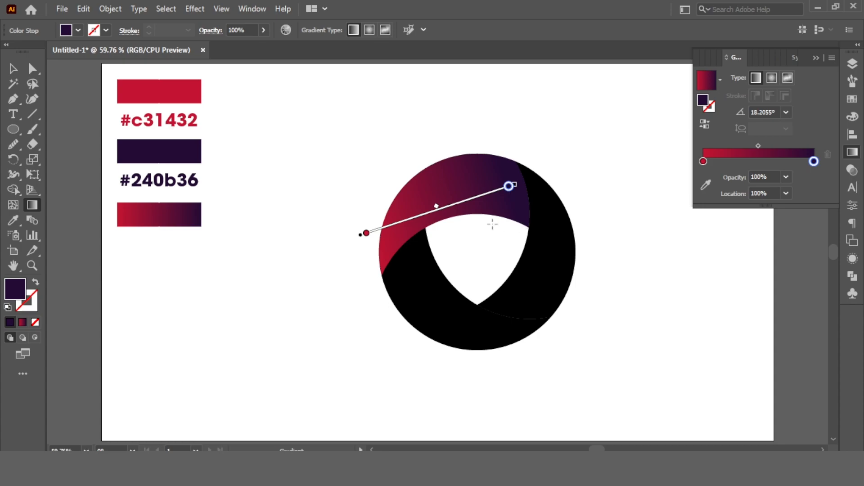
pyautogui.click(14, 69)
pyautogui.click(546, 106)
# Fill the right-hand segment of the ring with the gradient sampled from the upper segment
pyautogui.click(553, 228)
pyautogui.click(13, 220)
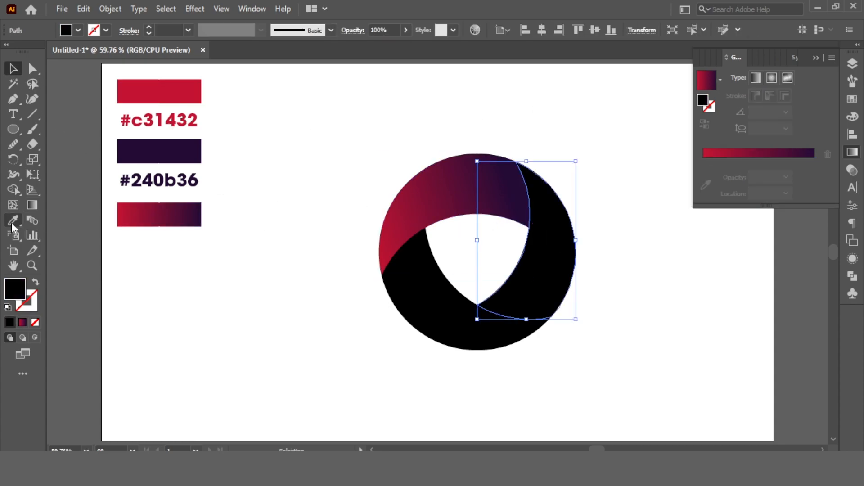
pyautogui.click(458, 197)
pyautogui.click(14, 69)
# Redirect the right-hand segment's gradient from its top tip to its lower inner corner, at about -104°
pyautogui.click(32, 206)
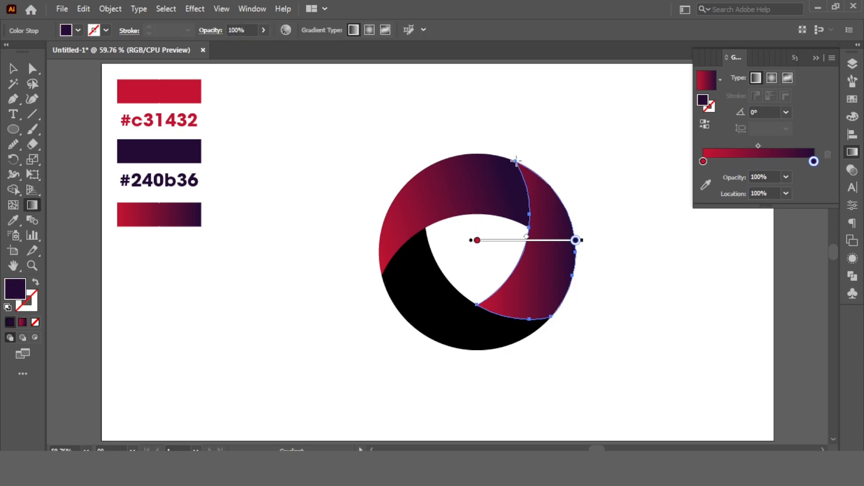
pyautogui.moveTo(516, 160); pyautogui.dragTo(479, 300)
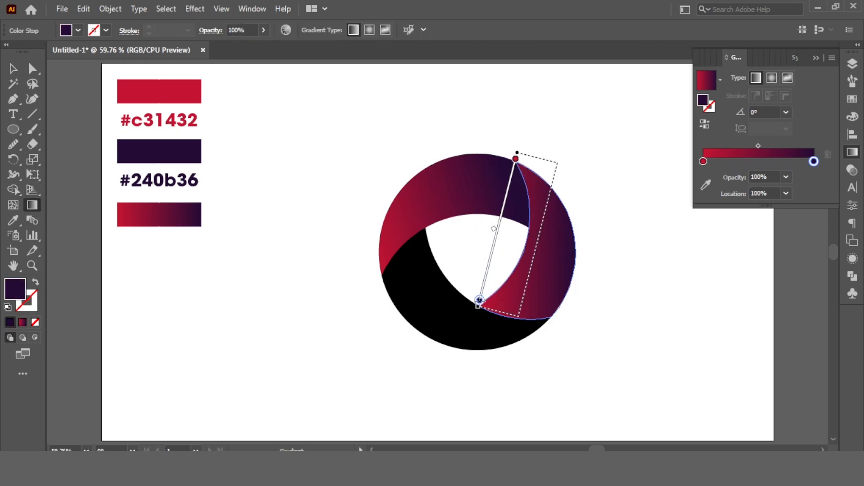
pyautogui.click(13, 69)
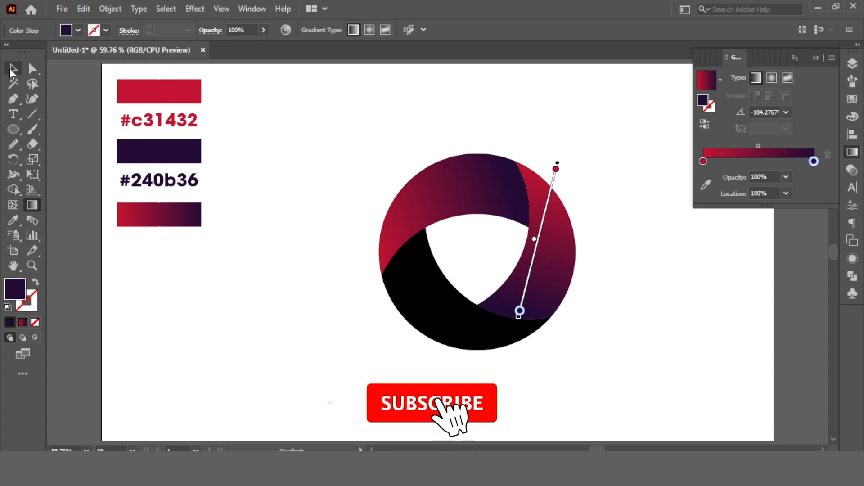
# Fill the remaining black lower-left segment with the gradient sampled from the upper segment
pyautogui.click(436, 298)
pyautogui.click(32, 206)
pyautogui.click(32, 206)
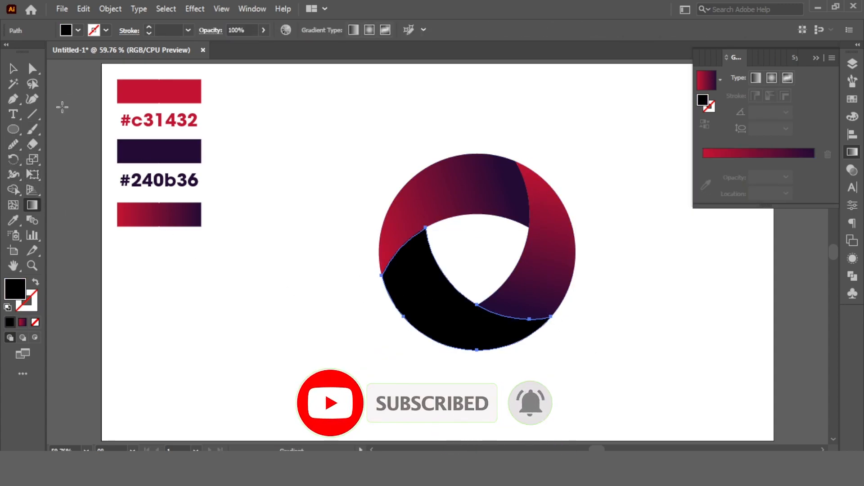
pyautogui.click(13, 68)
pyautogui.click(17, 225)
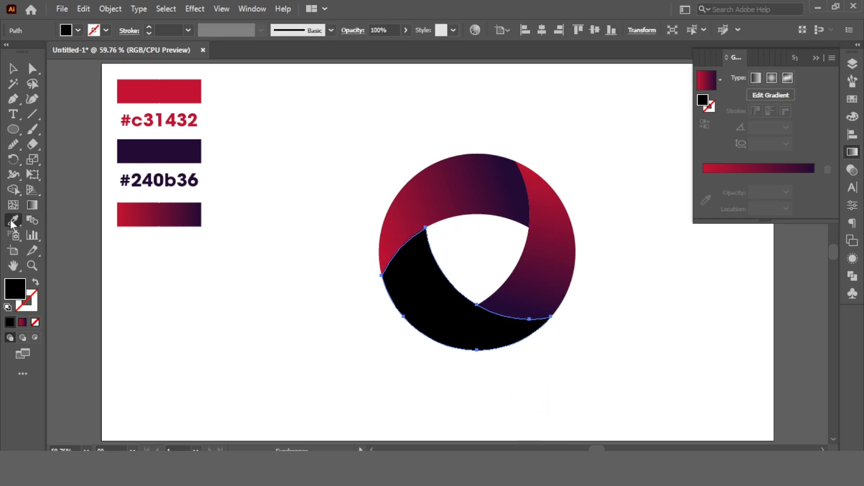
pyautogui.click(476, 178)
pyautogui.click(12, 69)
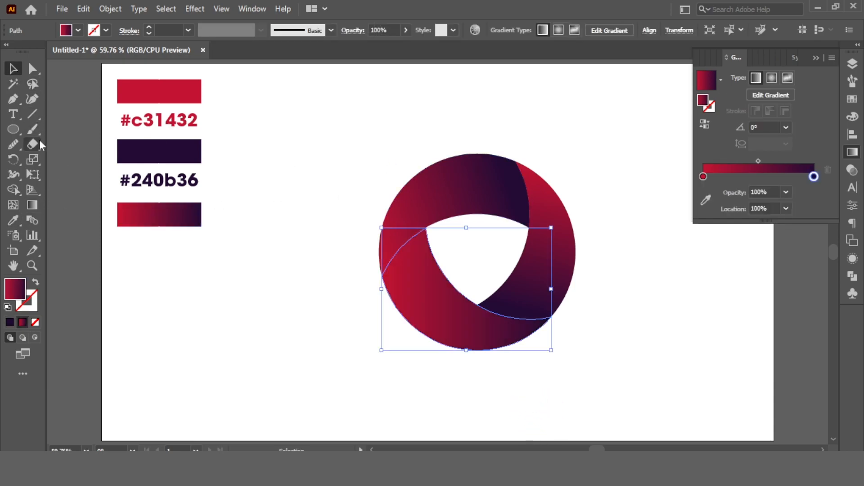
# Redirect the lower-left segment's gradient from its lower-right tip to its upper inner corner, at about 146°
pyautogui.click(32, 205)
pyautogui.moveTo(550, 318)
pyautogui.mouseDown()
pyautogui.moveTo(511, 266)
pyautogui.moveTo(428, 251)
pyautogui.moveTo(429, 232)
pyautogui.mouseUp()
pyautogui.click(13, 68)
pyautogui.click(344, 108)
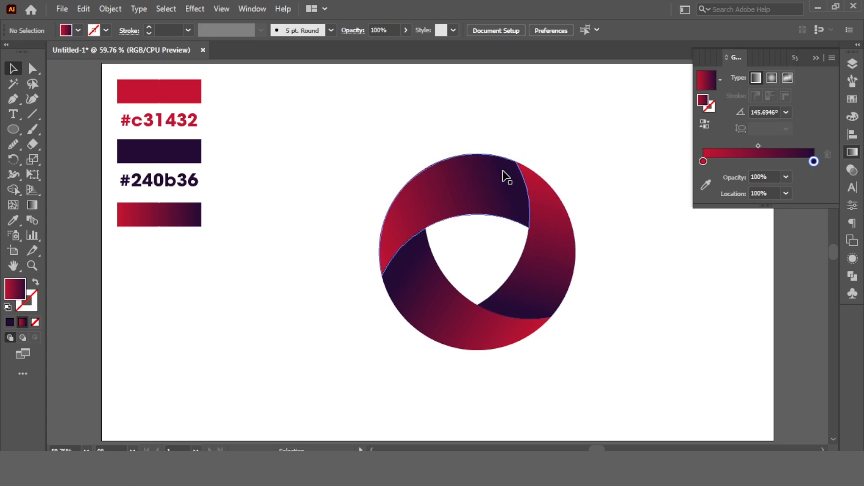
# Set the gradient midpoint location of the upper segment to 80%
pyautogui.click(487, 178)
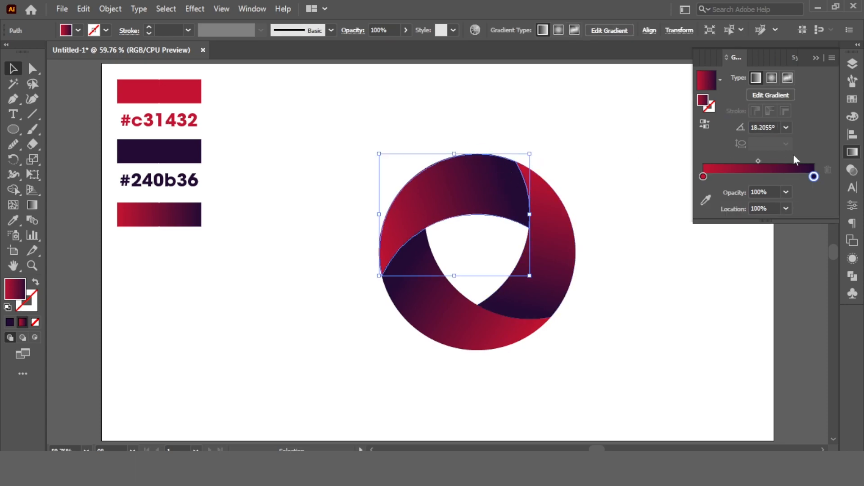
pyautogui.click(759, 162)
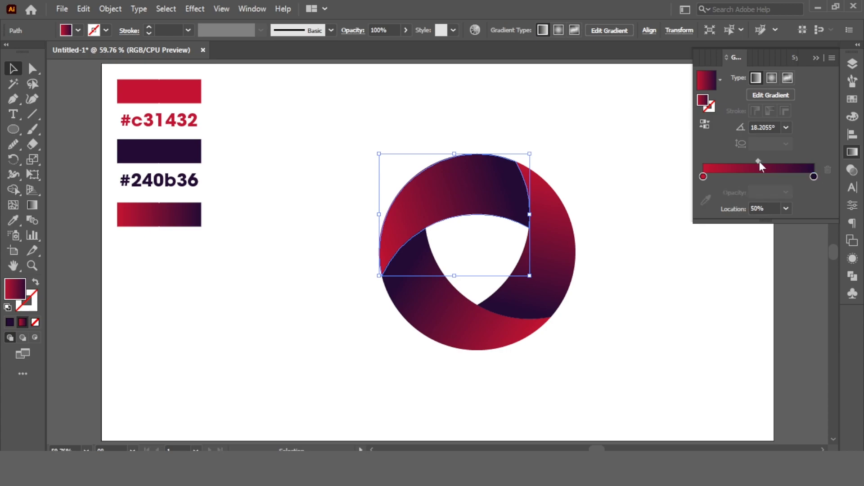
pyautogui.click(787, 208)
pyautogui.click(802, 333)
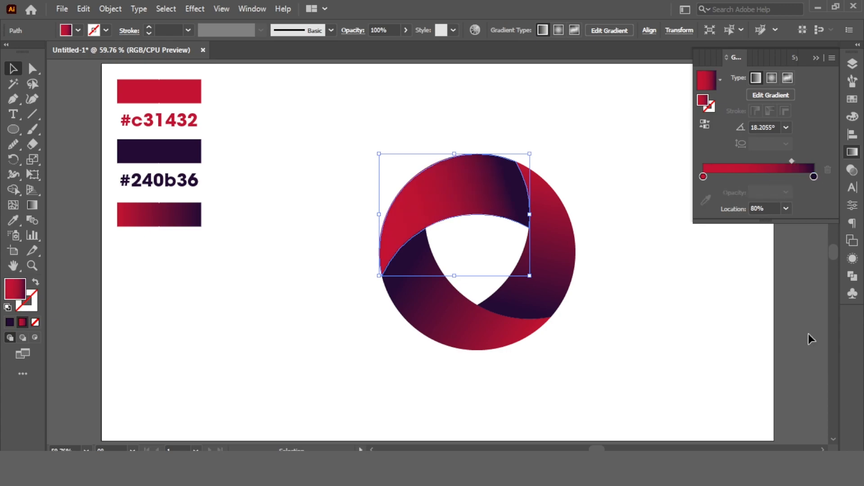
# Set the gradient midpoint location of the right-hand segment to 80%
pyautogui.click(561, 241)
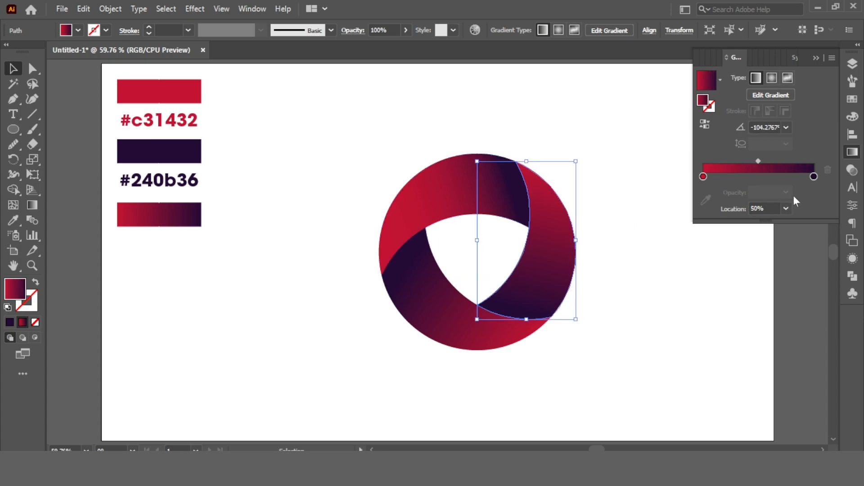
pyautogui.click(786, 208)
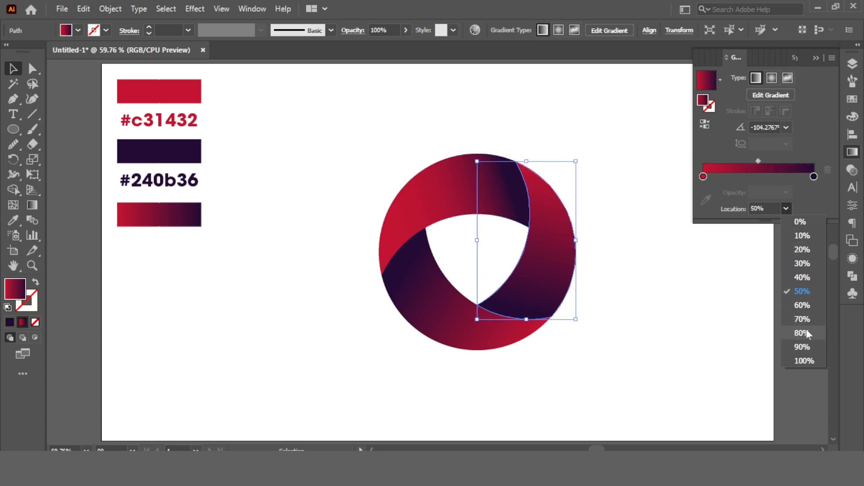
pyautogui.click(793, 332)
pyautogui.click(644, 317)
# Set the gradient midpoint location of the lower-left segment to 80%
pyautogui.click(440, 322)
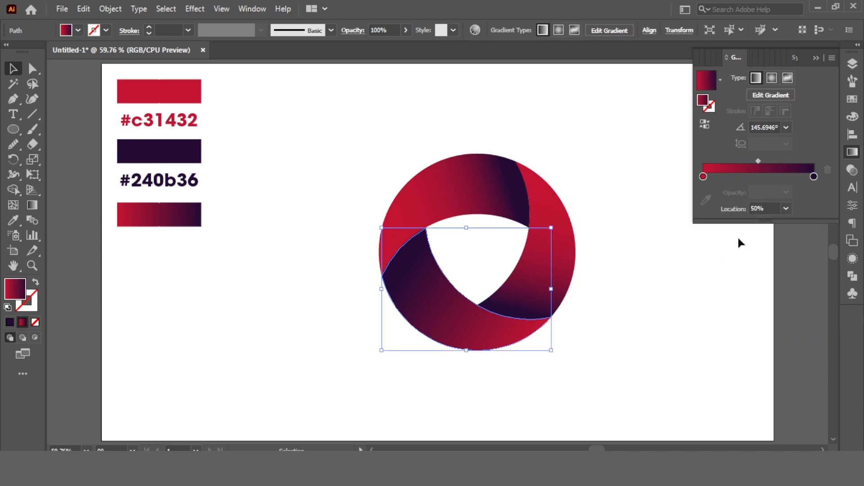
pyautogui.click(758, 160)
pyautogui.click(785, 208)
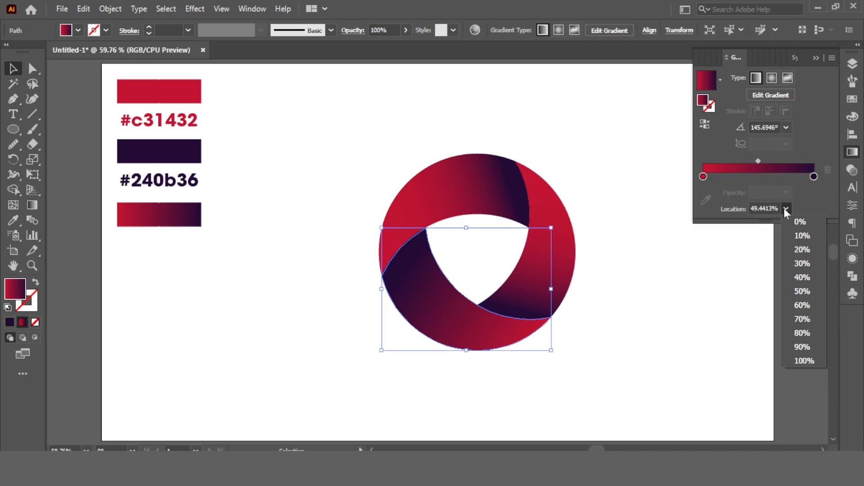
pyautogui.click(802, 334)
pyautogui.click(643, 272)
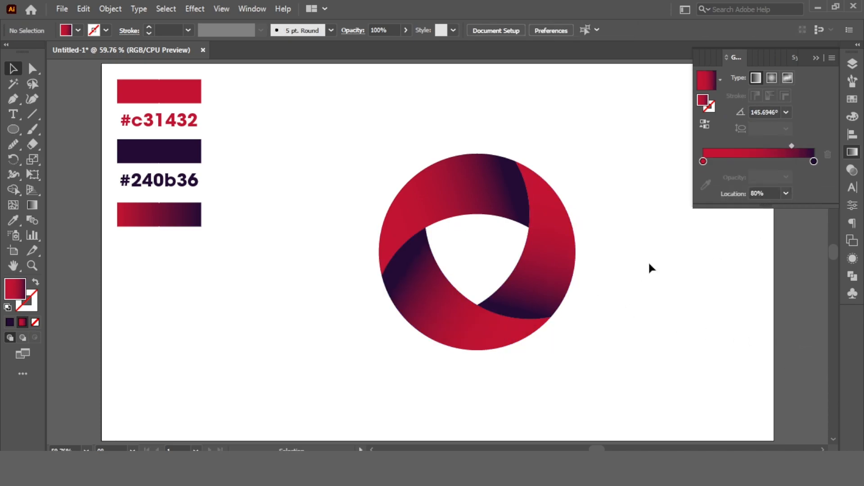
# Delete the colour swatch rectangles and hex code labels beside the logo
pyautogui.click(816, 58)
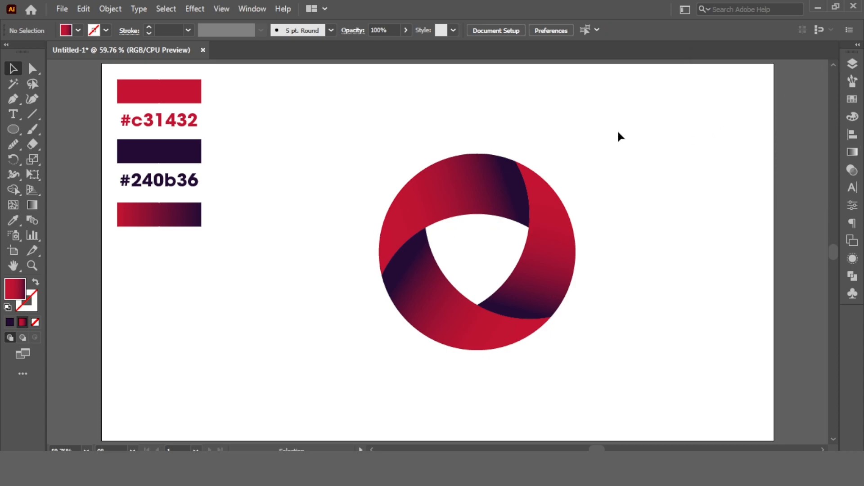
pyautogui.moveTo(232, 78); pyautogui.dragTo(141, 251)
pyautogui.press('Delete')
# Group the three logo segments and centre the group horizontally on the artboard
pyautogui.moveTo(320, 125); pyautogui.dragTo(583, 374)
pyautogui.press('a')
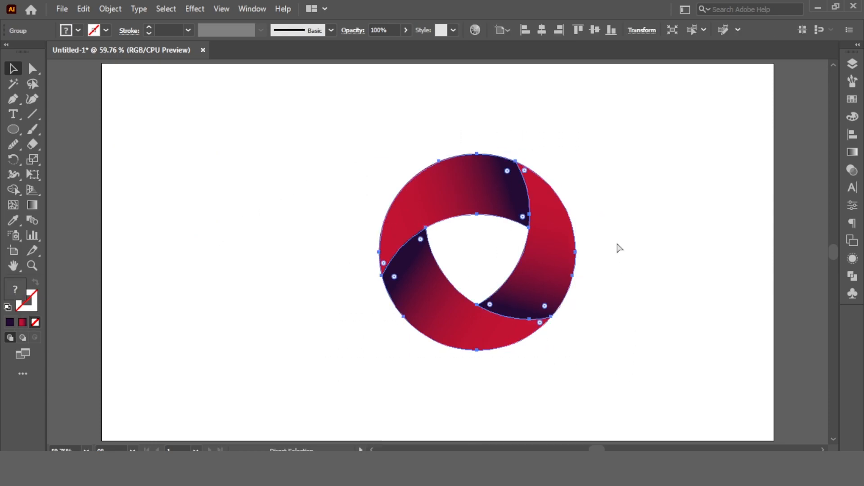
pyautogui.press('v')
pyautogui.click(846, 134)
pyautogui.click(720, 92)
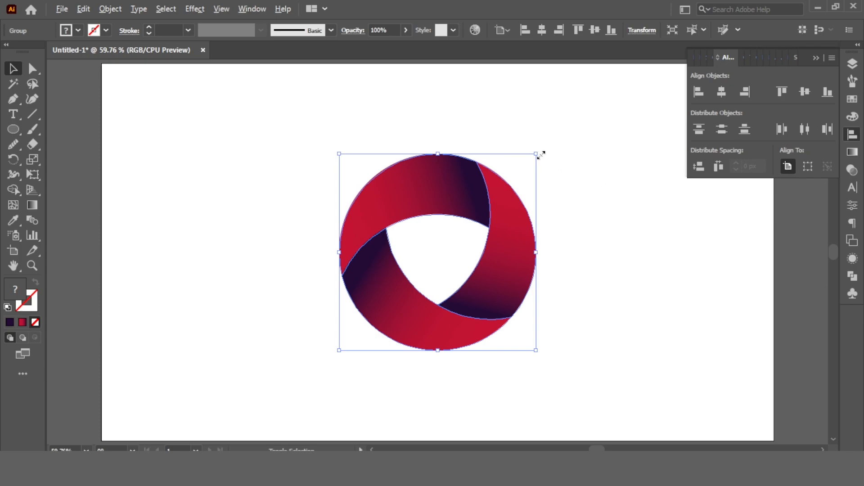
# Enlarge the logo proportionally from its centre to about three-quarters of the artboard's height
pyautogui.moveTo(540, 154); pyautogui.dragTo(590, 116)
pyautogui.click(636, 128)
pyautogui.click(816, 58)
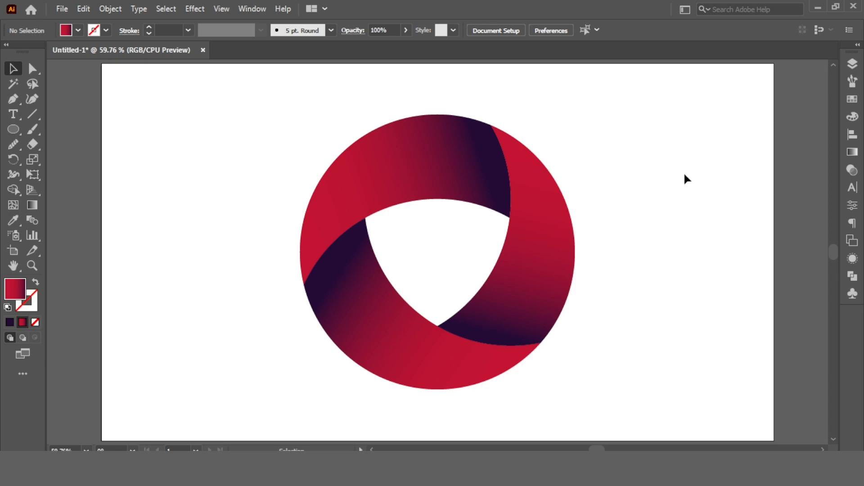
# Add an artboard-sized background rectangle behind the logo, with a white fill and no stroke
pyautogui.moveTo(18, 127); pyautogui.dragTo(68, 130)
pyautogui.moveTo(103, 63); pyautogui.dragTo(775, 440)
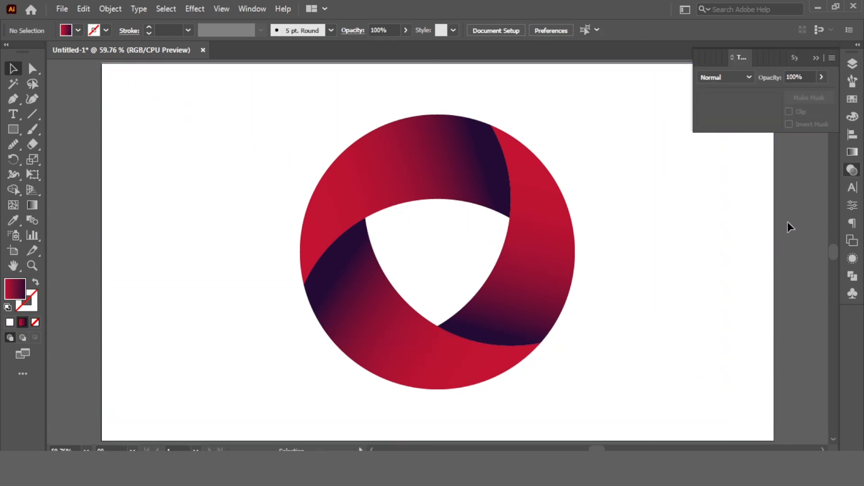
pyautogui.click(714, 234)
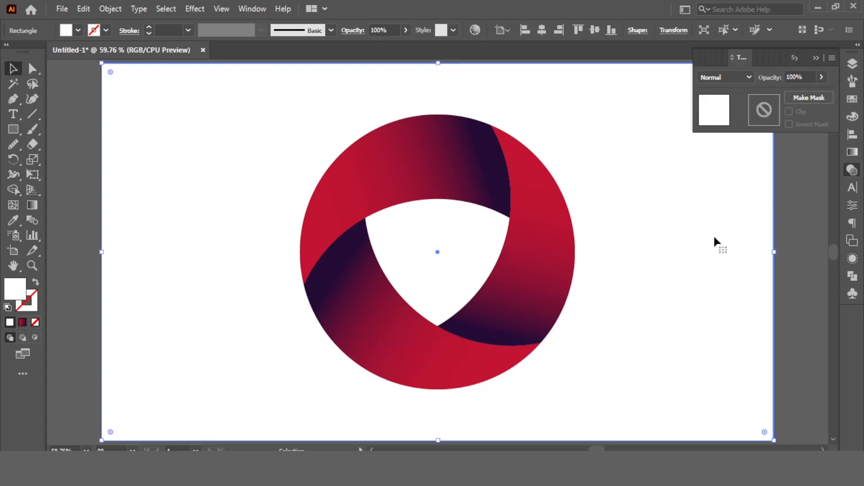
pyautogui.click(804, 198)
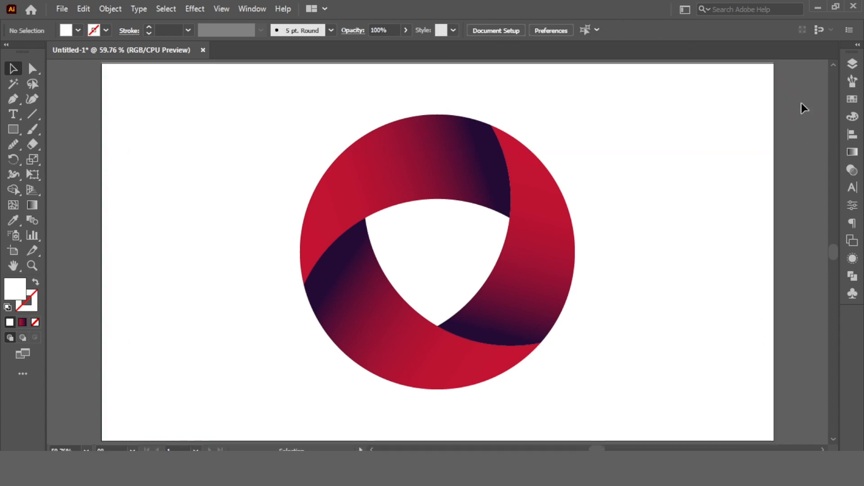